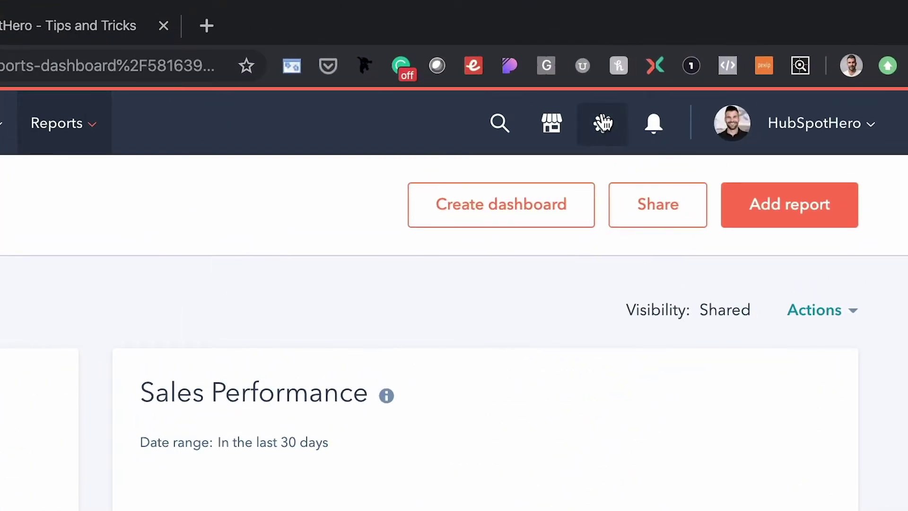
# Show the Domains & URLs Language Settings tab, with language-specific redirects and each domain's primary language.
pyautogui.click(603, 123)
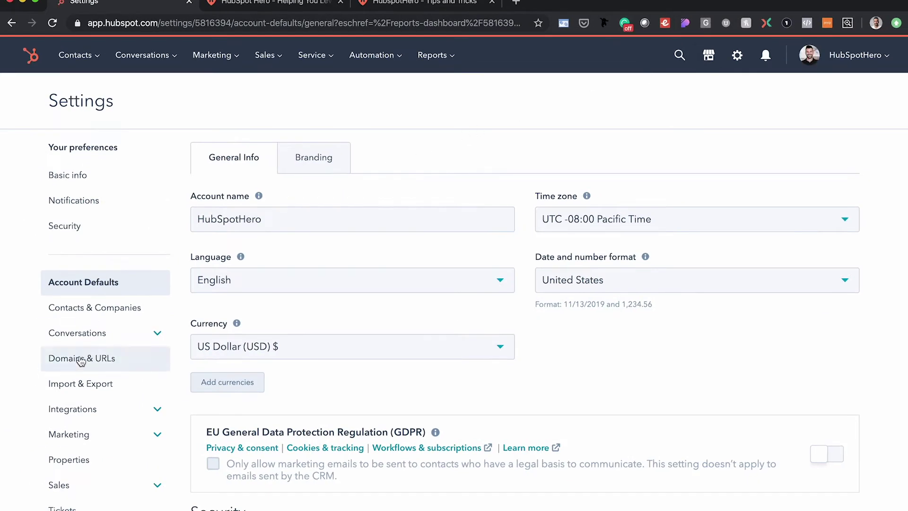
pyautogui.click(81, 360)
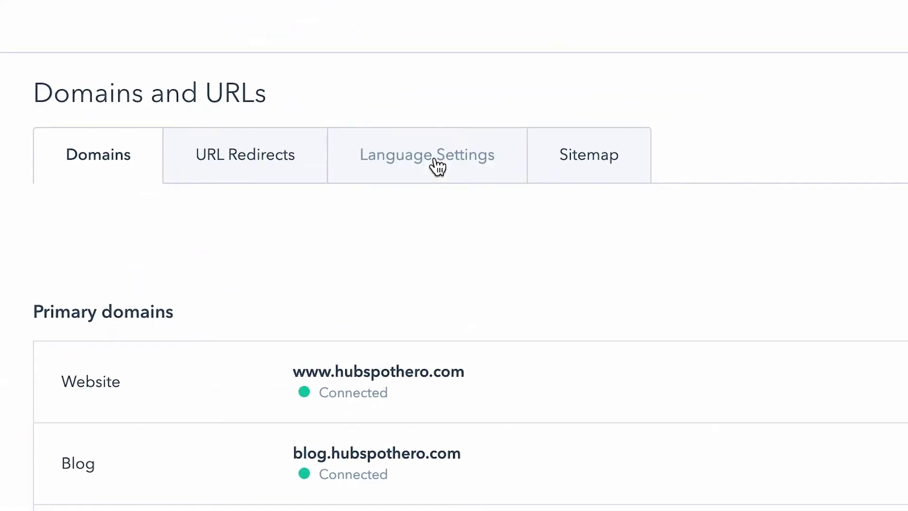
pyautogui.click(437, 161)
pyautogui.scroll(-10, 821, 169)
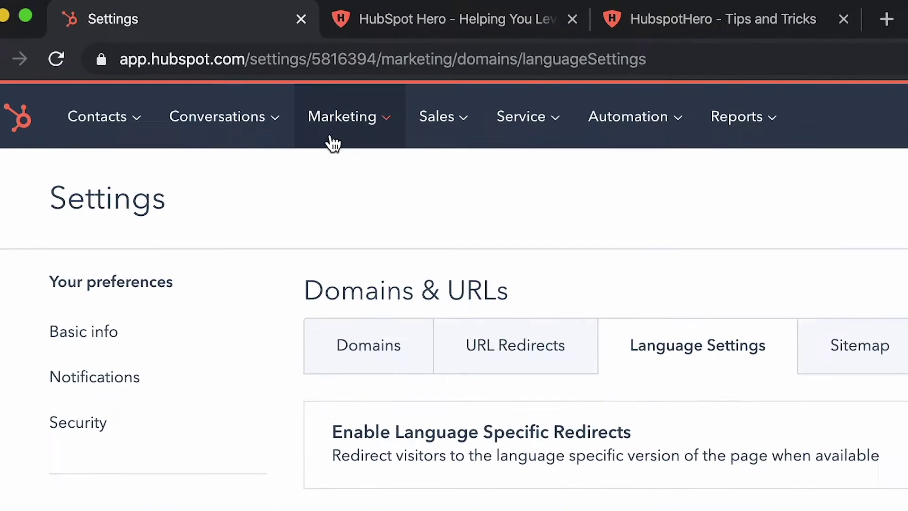
# Open the CLEAN 6 - Global - Header module in the Design Tools.
pyautogui.click(345, 119)
pyautogui.moveTo(339, 415)
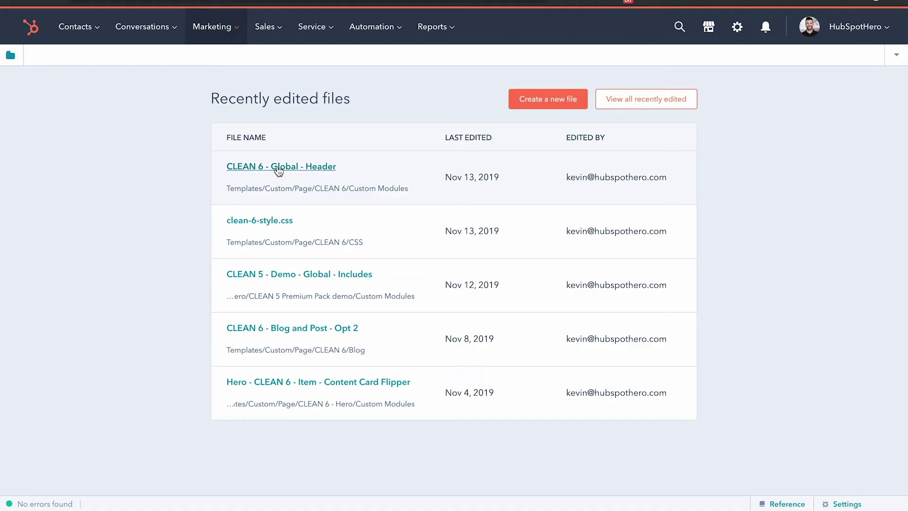
pyautogui.click(279, 168)
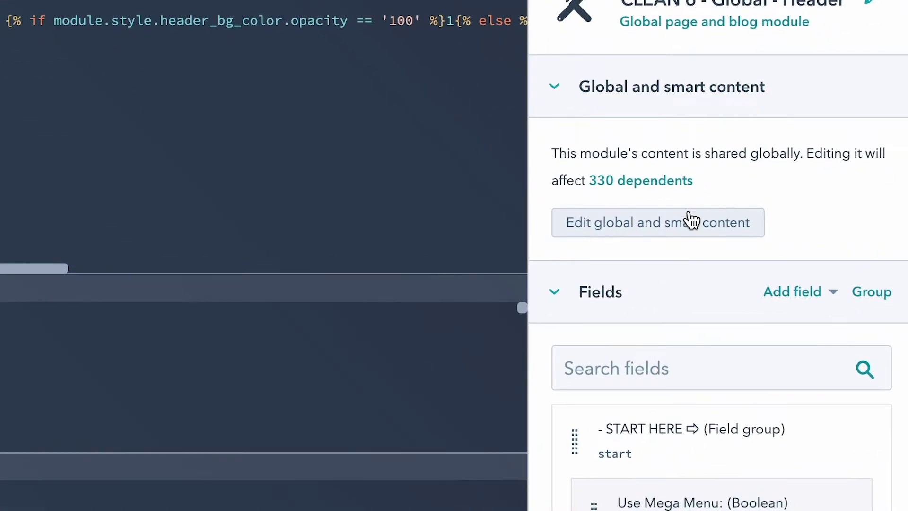
# Edit the header's global content and expand Add Your Nav Elements Here.
pyautogui.click(678, 228)
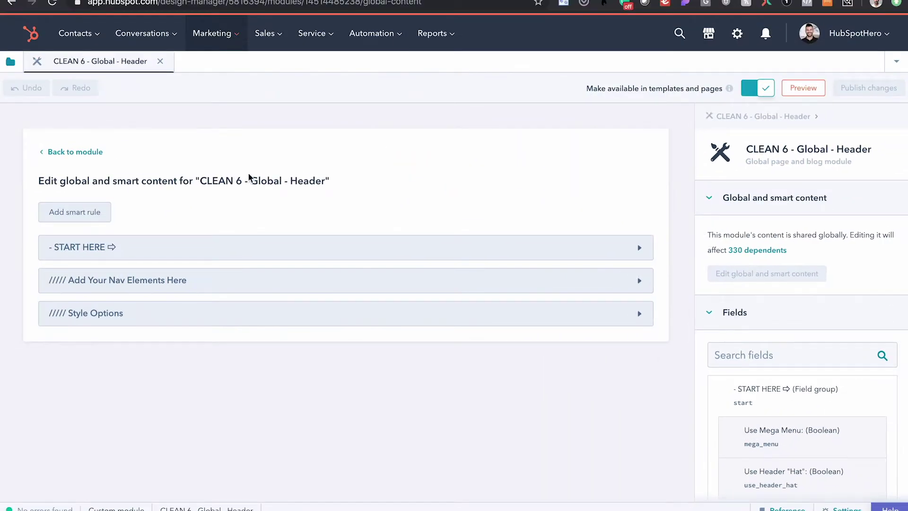
pyautogui.click(76, 289)
pyautogui.scroll(-2, 335, 286)
pyautogui.scroll(-5, 334, 287)
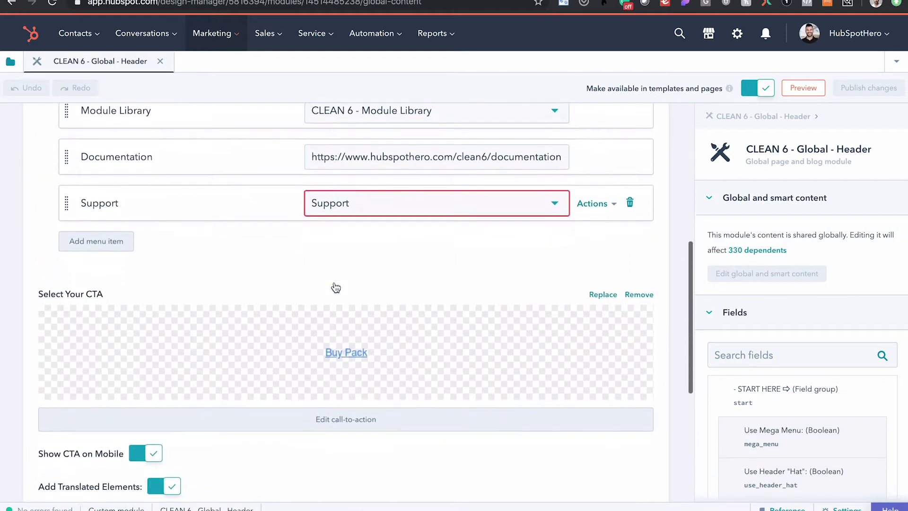
pyautogui.scroll(-6, 336, 288)
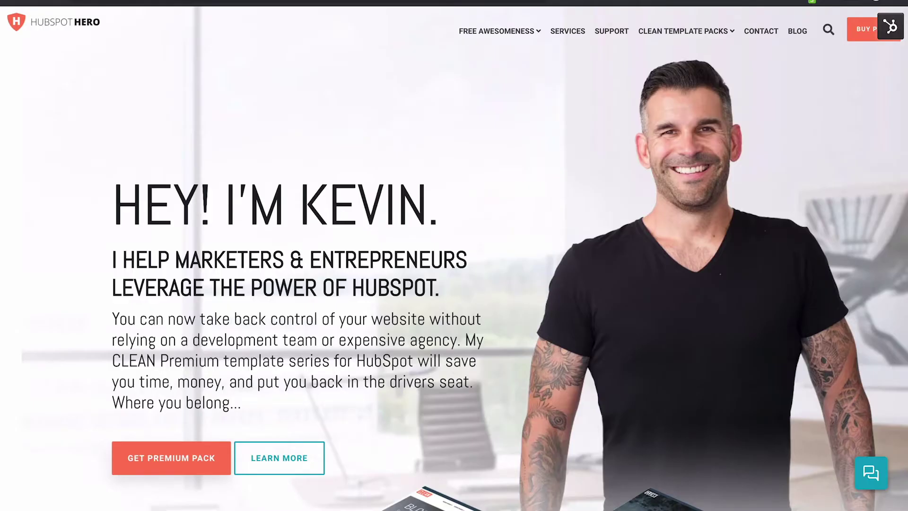
# Inspect the hubspothero.com page in DevTools and select the root <html> element to check lang="en".
pyautogui.rightClick(322, 138)
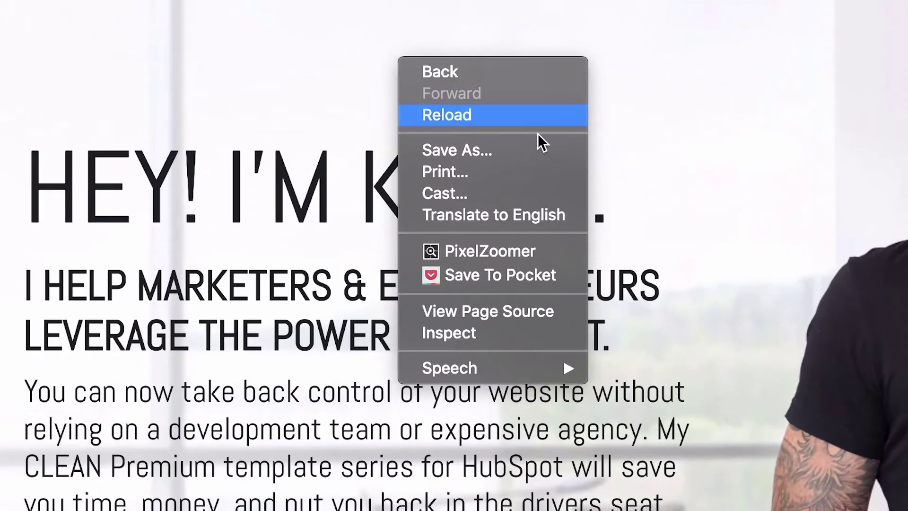
pyautogui.click(471, 336)
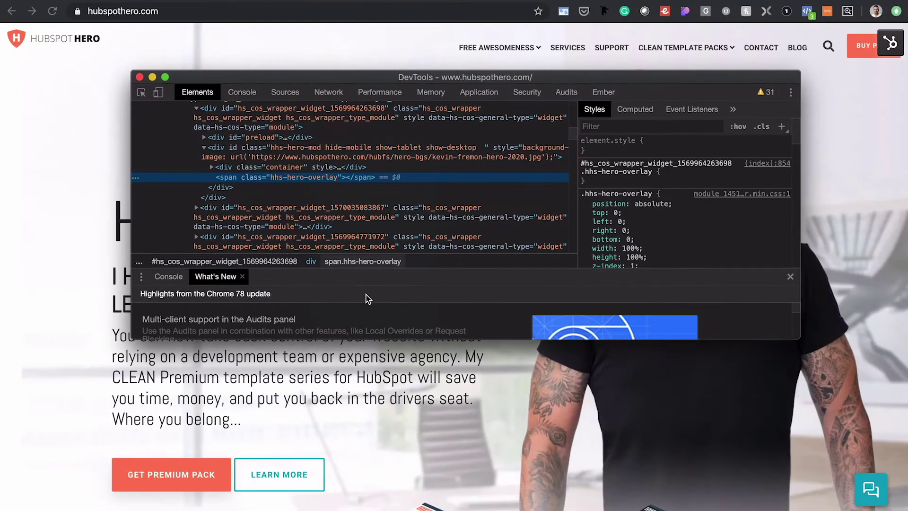
pyautogui.moveTo(799, 337); pyautogui.dragTo(874, 498)
pyautogui.scroll(15, 283, 175)
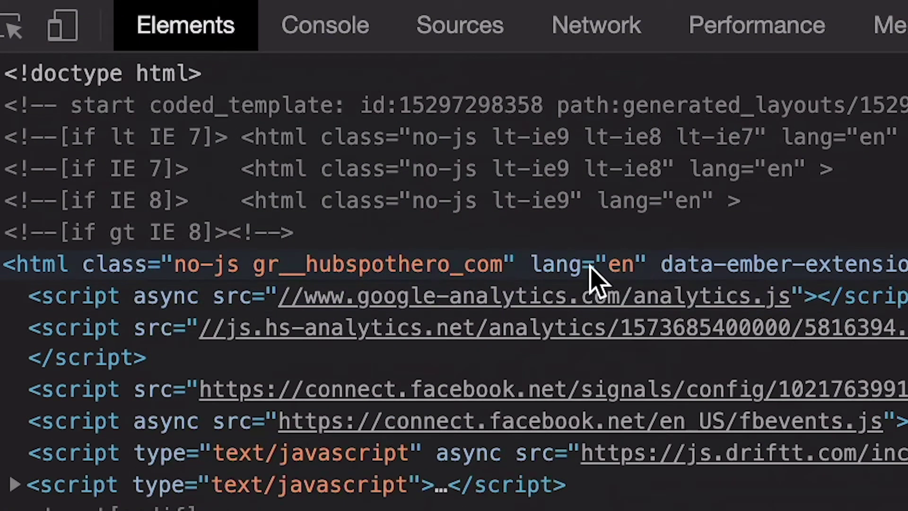
pyautogui.click(594, 269)
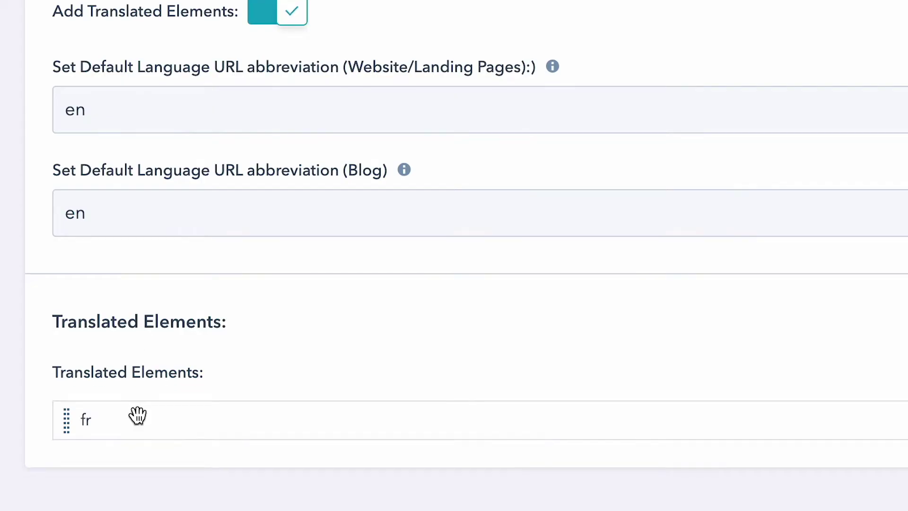
pyautogui.scroll(1, 138, 415)
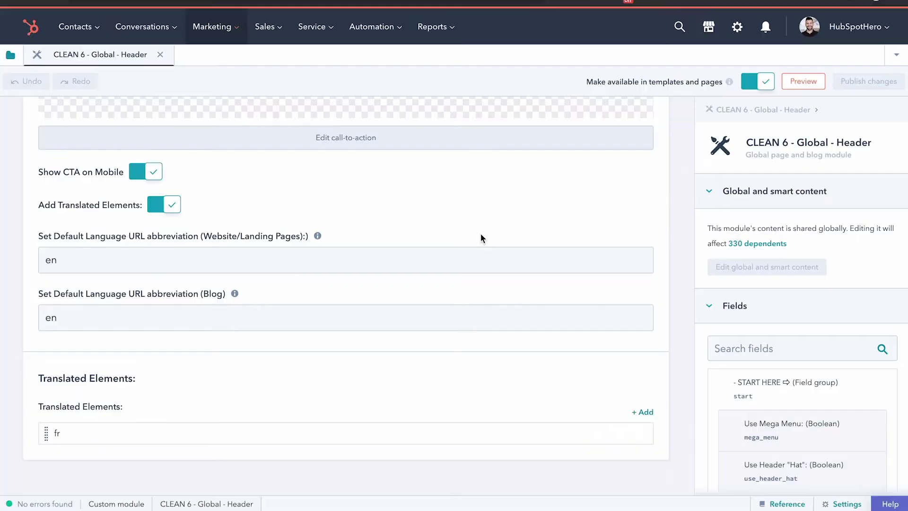
pyautogui.scroll(5, 481, 233)
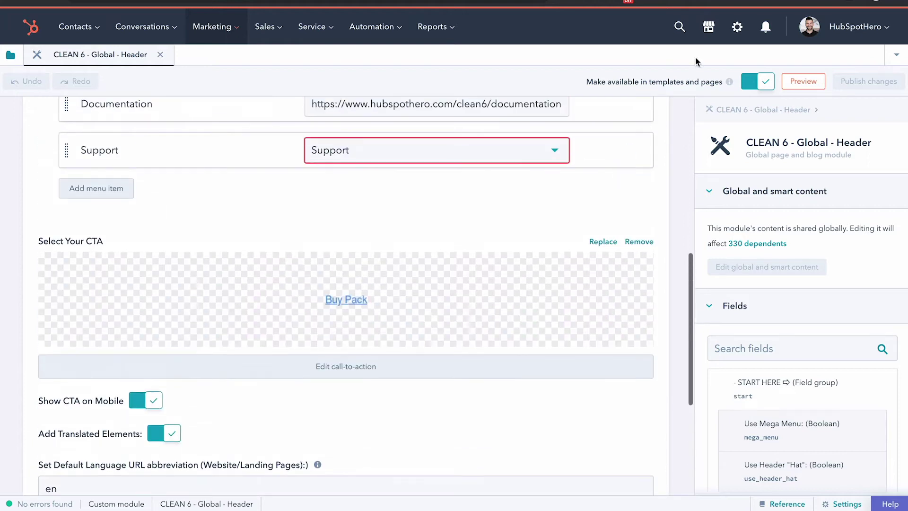
# Go to the HubSpot account Settings from the module editor.
pyautogui.click(737, 29)
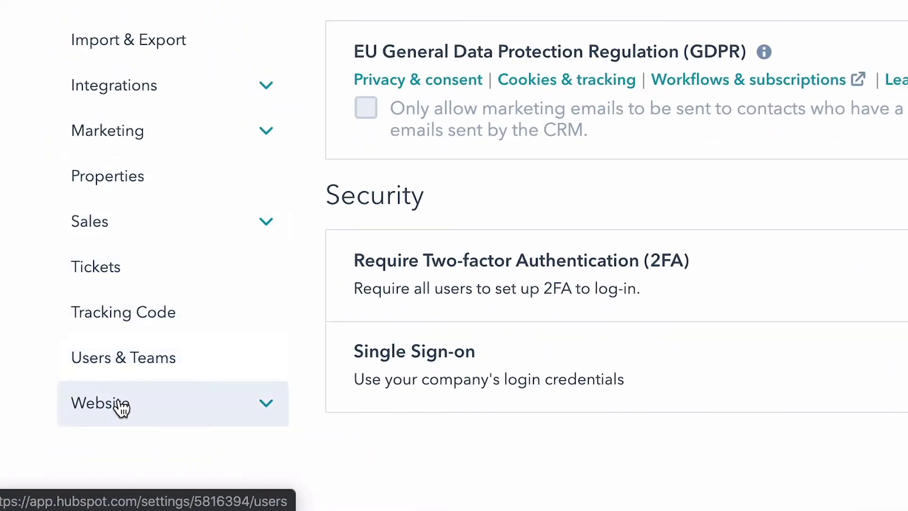
# Open the Navigation menus page under Website settings.
pyautogui.click(121, 407)
pyautogui.scroll(-2, 121, 408)
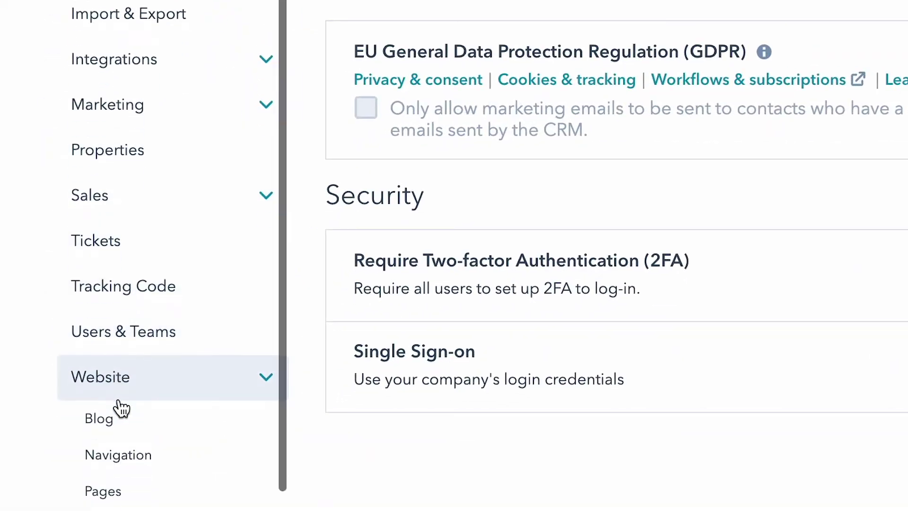
pyautogui.click(118, 447)
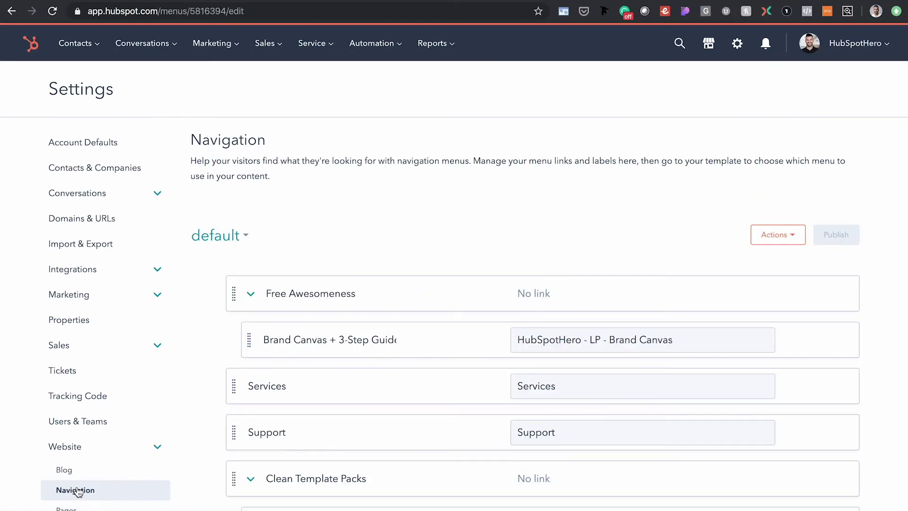
# Load the CLEAN 6 - Demo - French menu and review items like Accueil and Opt 1 - Vidéo.
pyautogui.click(224, 240)
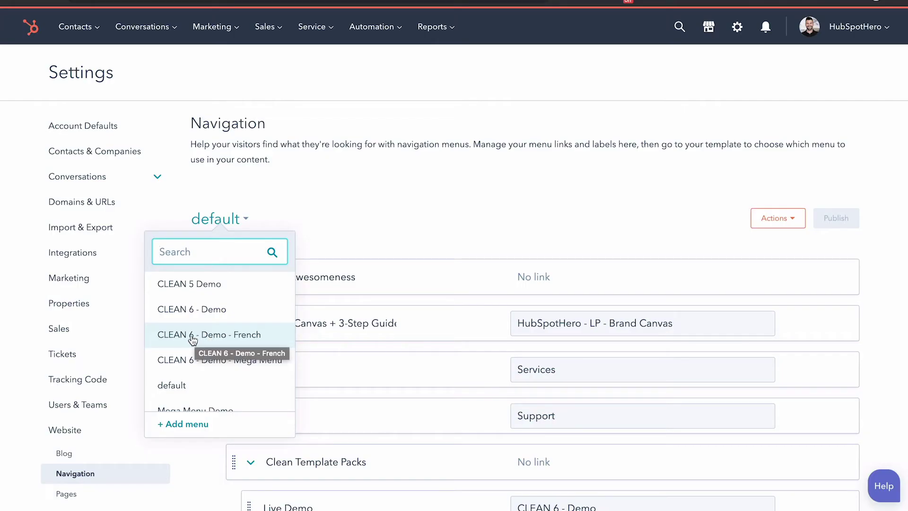
pyautogui.click(216, 340)
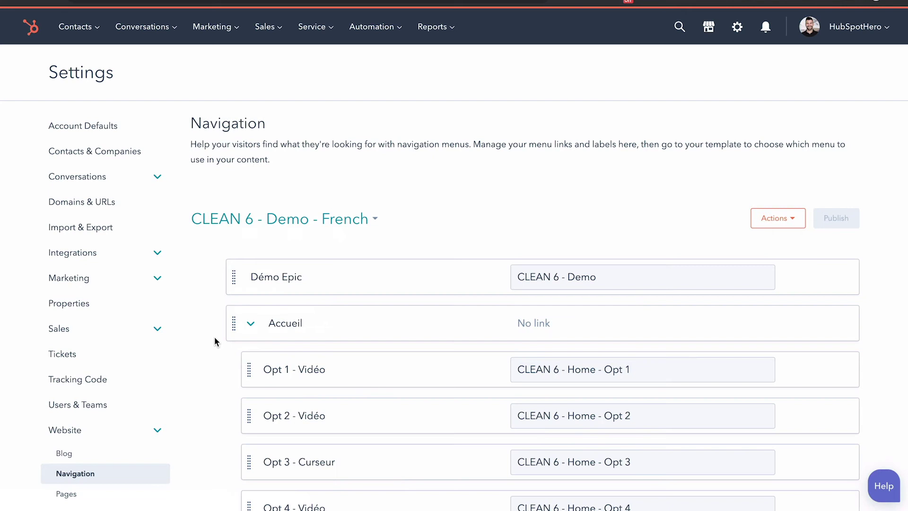
pyautogui.scroll(-1, 216, 341)
pyautogui.scroll(-5, 214, 336)
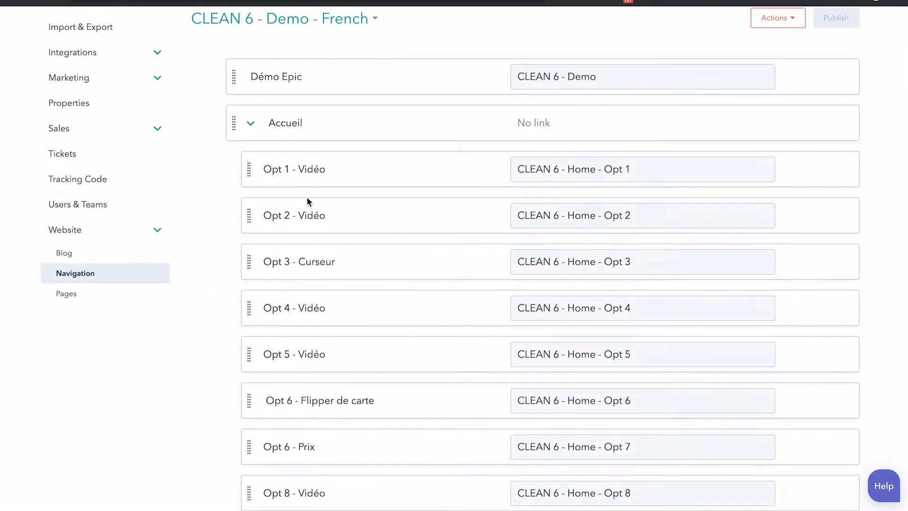
pyautogui.scroll(-10, 297, 293)
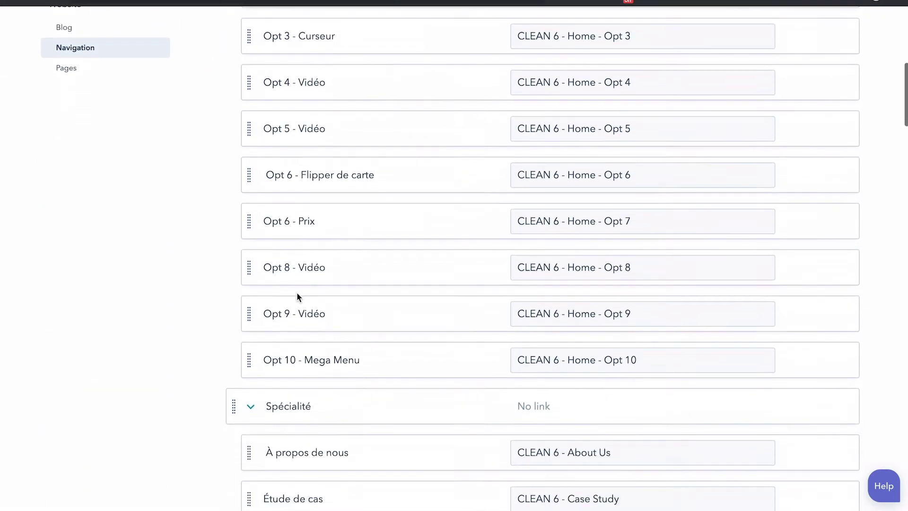
pyautogui.scroll(-7, 297, 293)
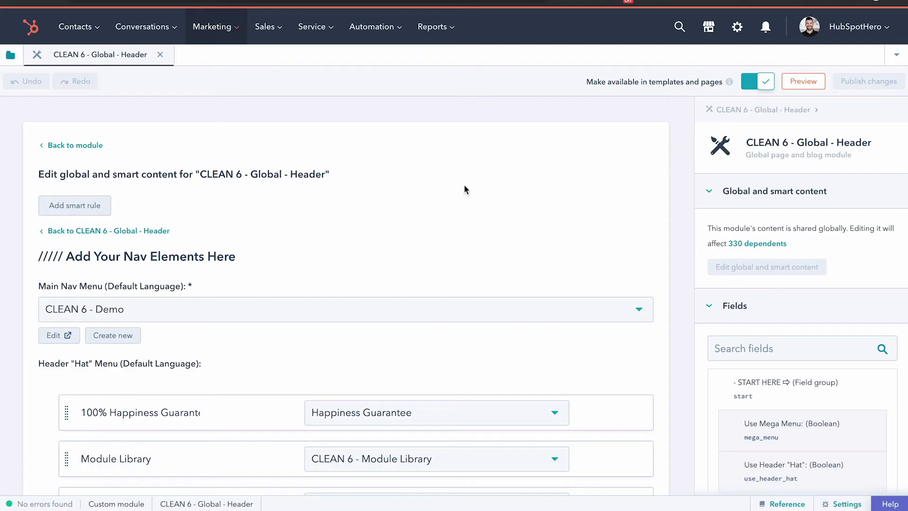
pyautogui.scroll(-6, 464, 185)
pyautogui.scroll(-5, 464, 184)
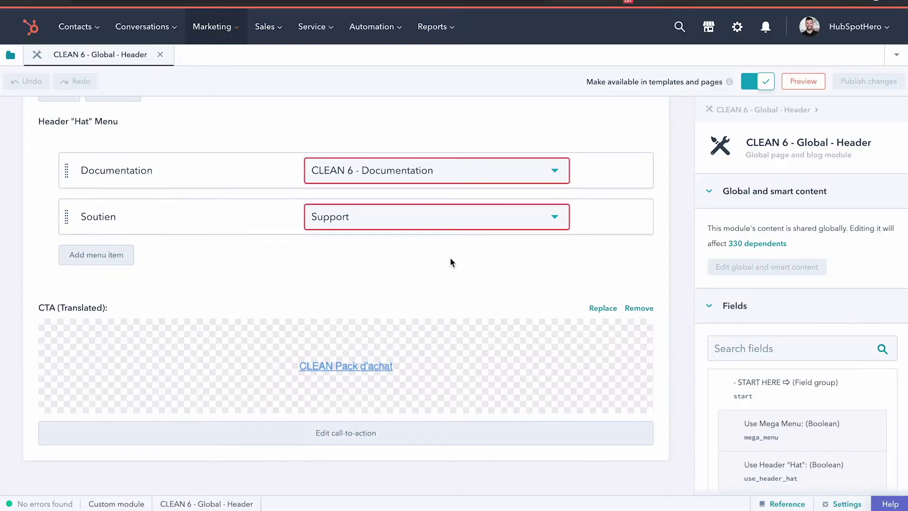
# Confirm the fr translated element uses the CLEAN 6 - Demo - French menu and a translated CTA.
pyautogui.scroll(6, 450, 260)
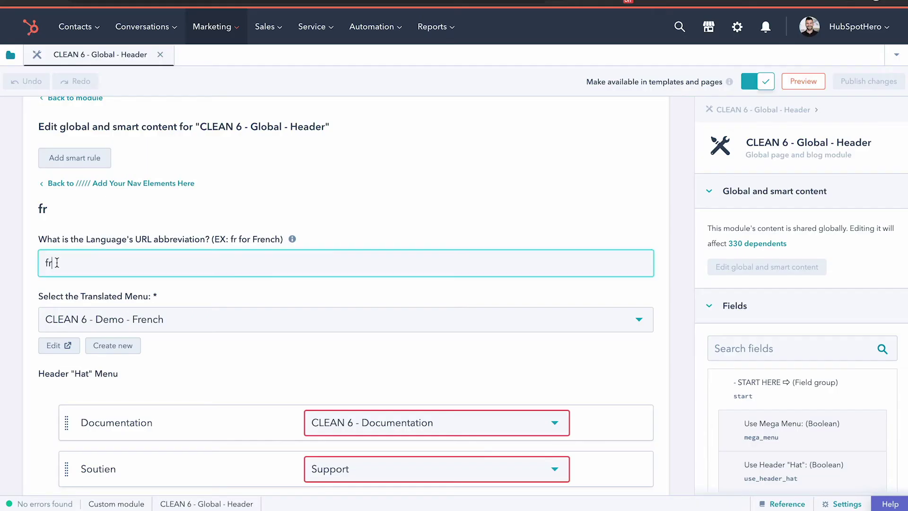
pyautogui.scroll(-2, 275, 279)
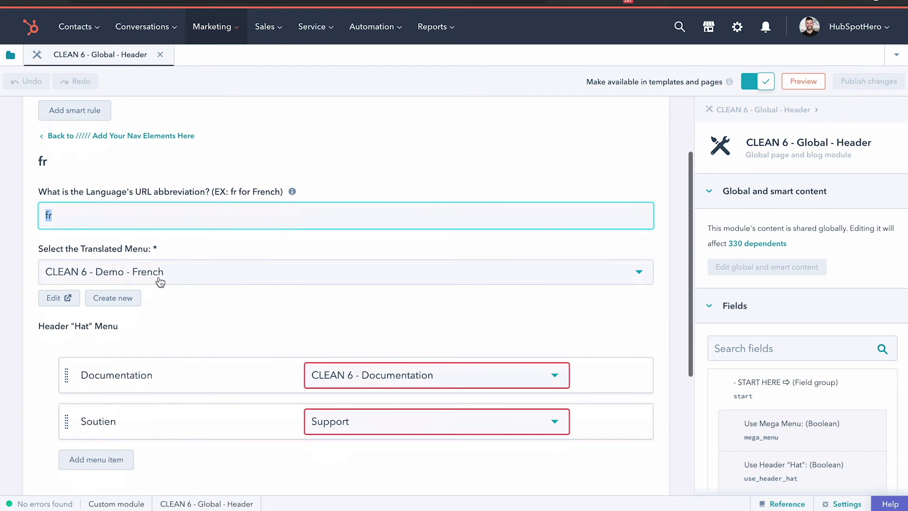
pyautogui.click(160, 279)
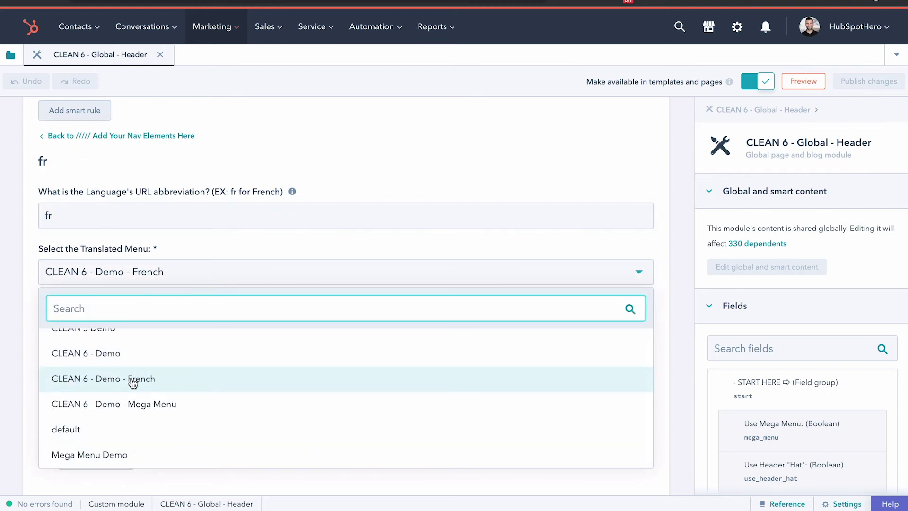
pyautogui.click(276, 241)
pyautogui.scroll(-3, 278, 281)
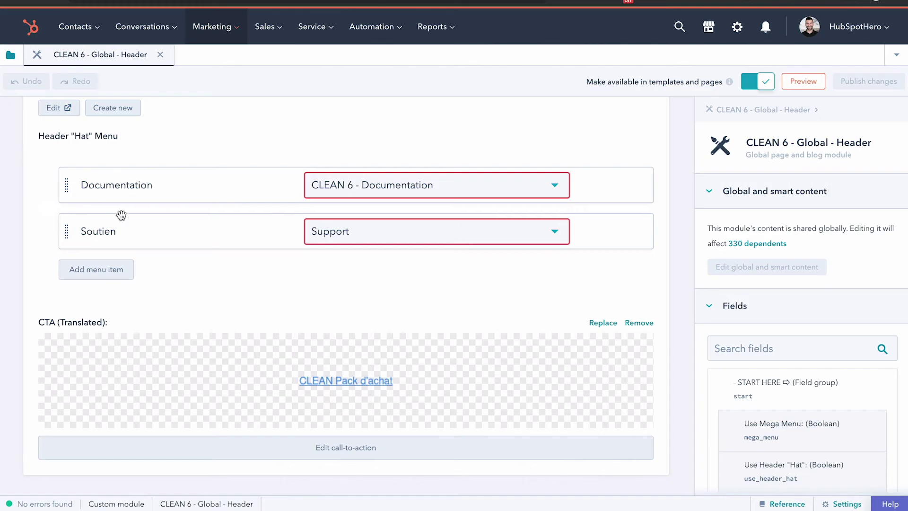
pyautogui.scroll(-1, 204, 374)
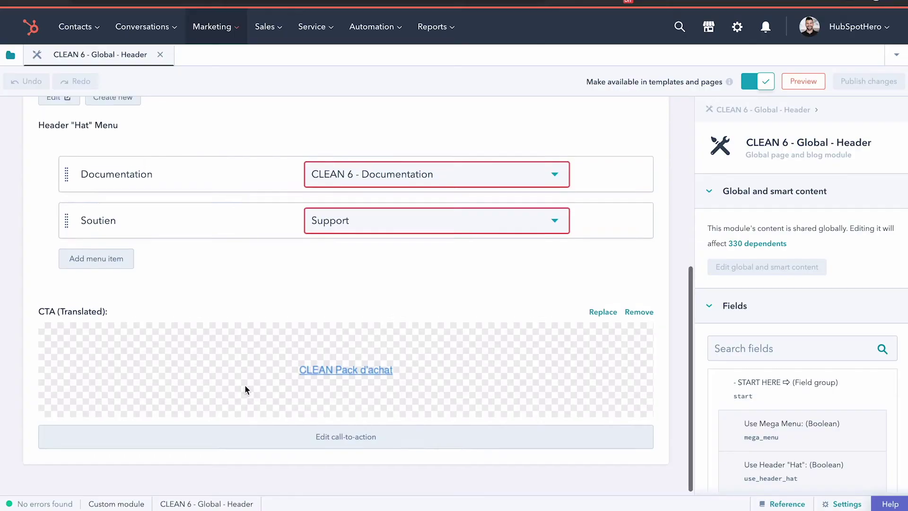
pyautogui.scroll(6, 245, 384)
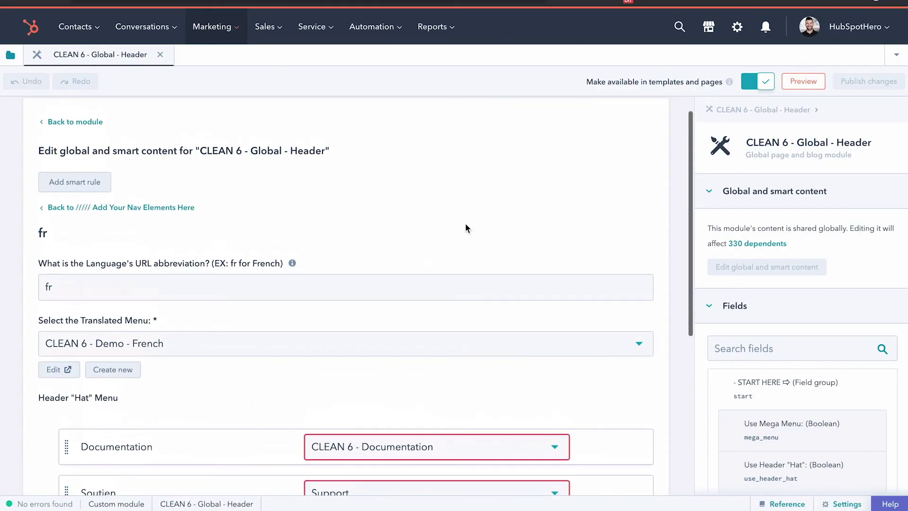
pyautogui.scroll(1, 462, 204)
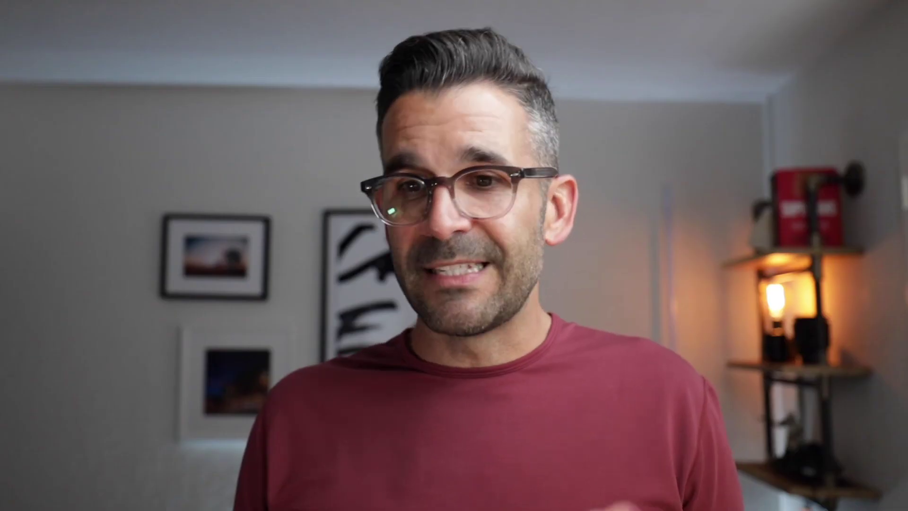